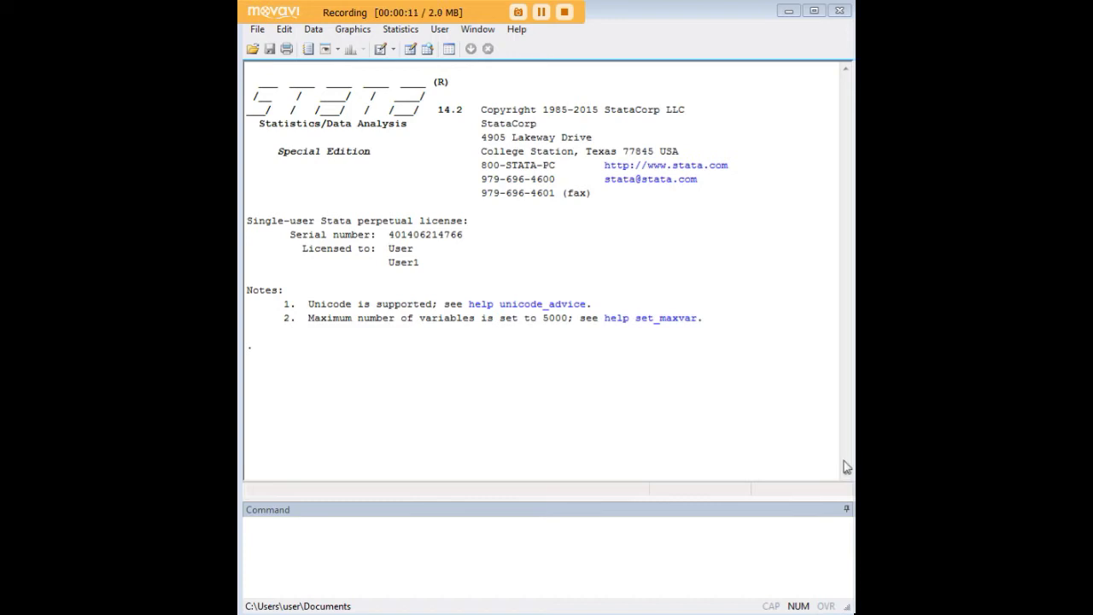
# Load the 1978 Automobile Data with 'webuse automiss'.
pyautogui.click(731, 555)
pyautogui.write('webuse automiss')
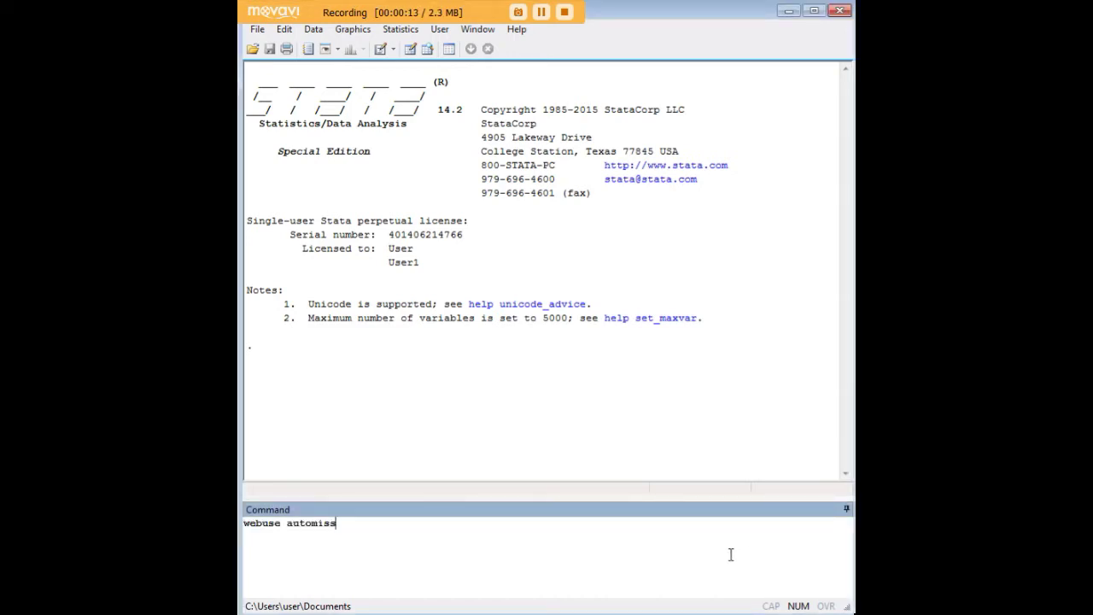
pyautogui.press('Return')
# Browse the automiss variables in the Data Editor, then minimize it to return to the results.
pyautogui.write('edit')
pyautogui.press('Return')
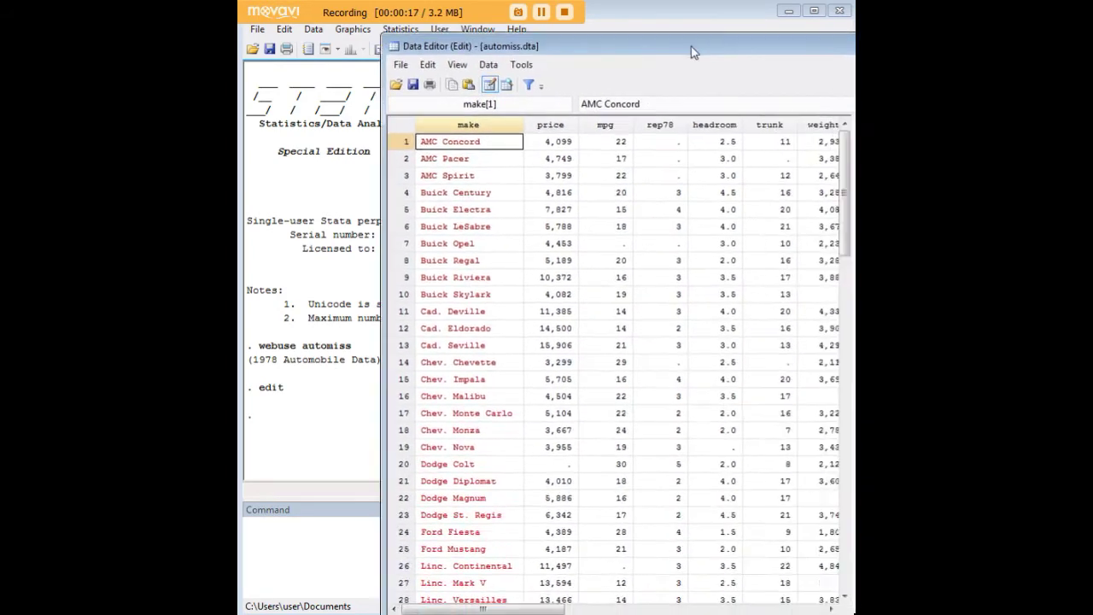
pyautogui.moveTo(408, 600); pyautogui.dragTo(454, 598)
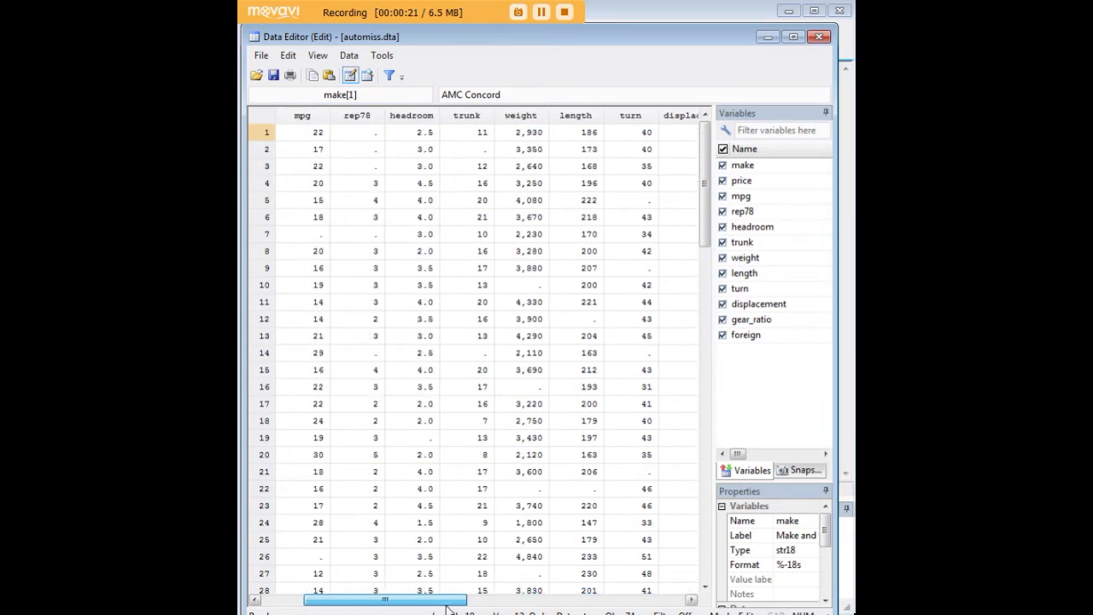
pyautogui.click(768, 38)
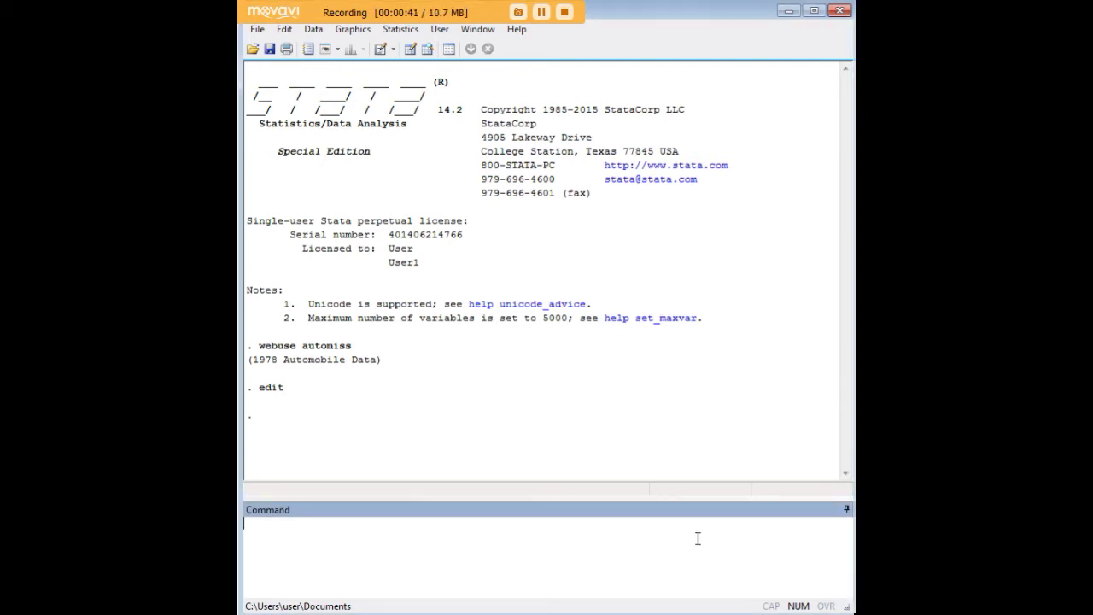
# Run 'alpha price headroom rep78 trunk weight length turn displ' and highlight the 0.2655 reliability coefficient.
pyautogui.write('alpha price headroom rep78 trunk weight length turn displ')
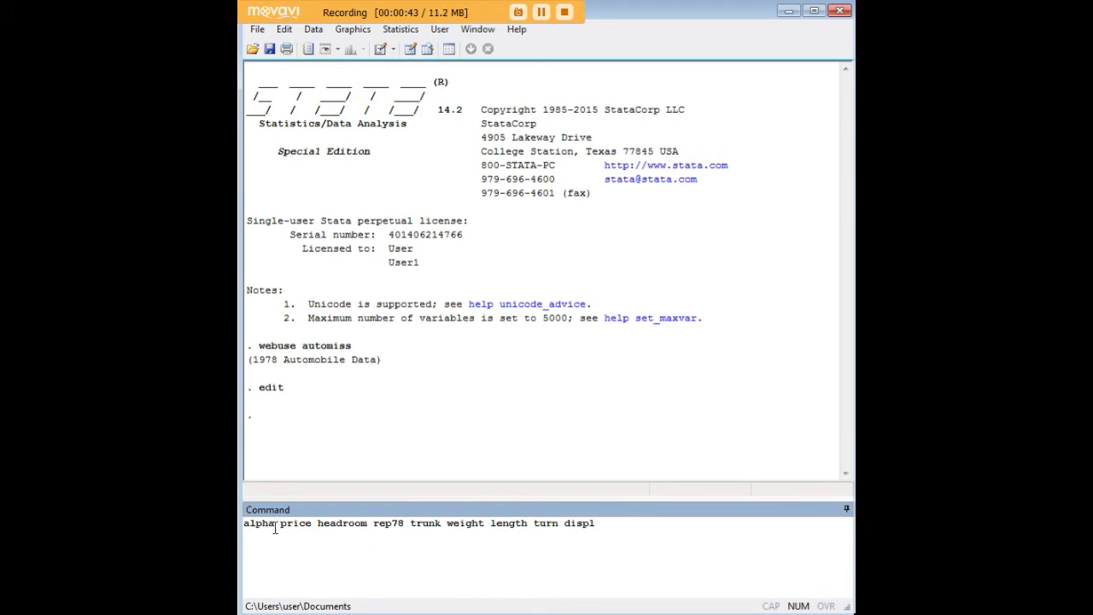
pyautogui.moveTo(275, 522); pyautogui.dragTo(243, 523)
pyautogui.moveTo(280, 523); pyautogui.dragTo(596, 523)
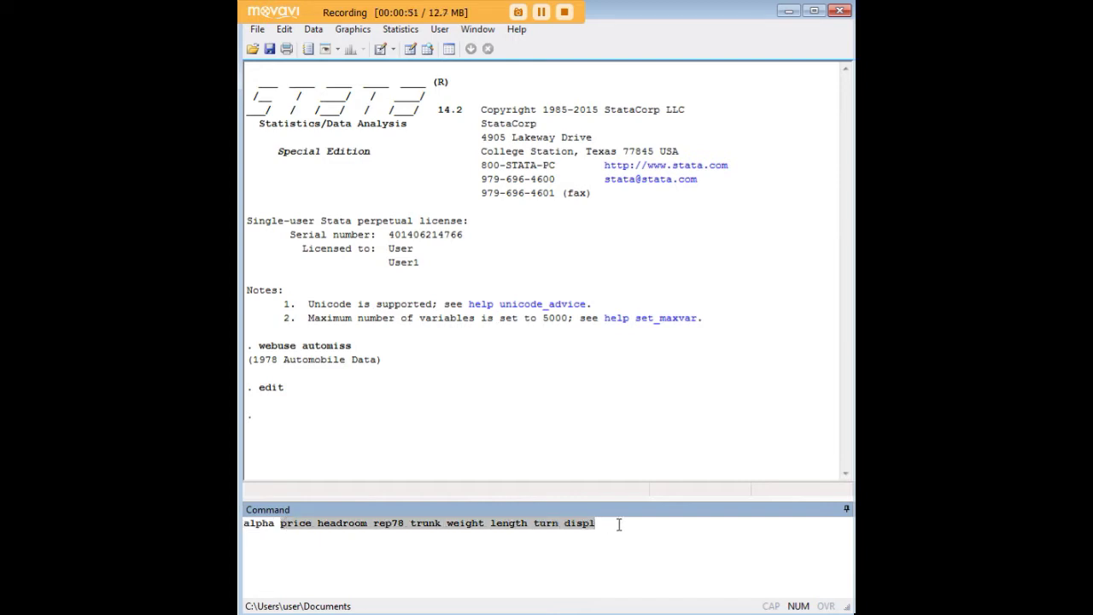
pyautogui.click(618, 522)
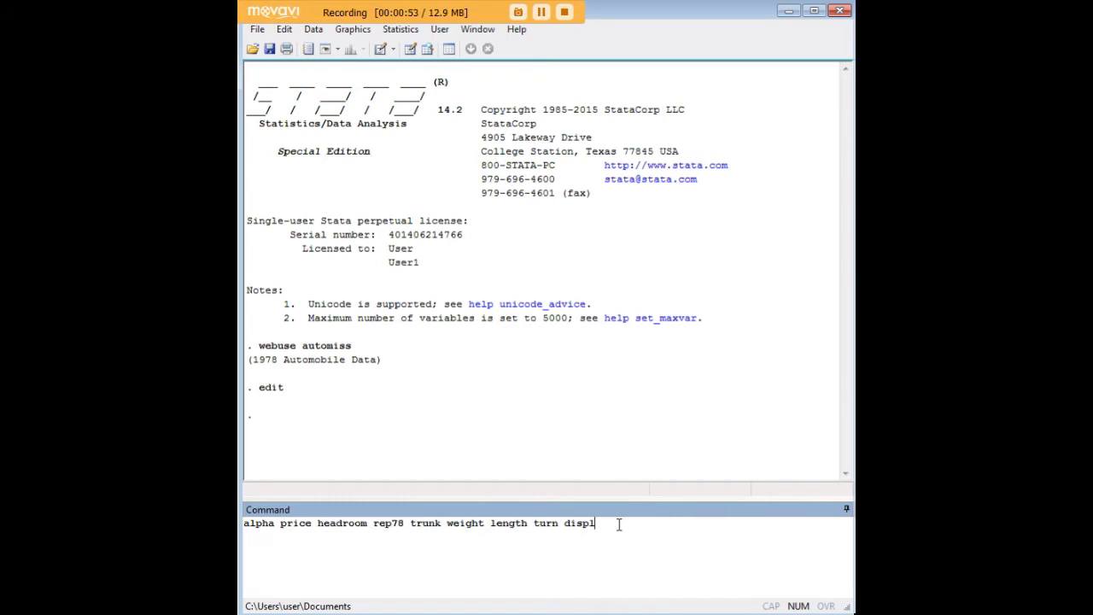
pyautogui.press('Return')
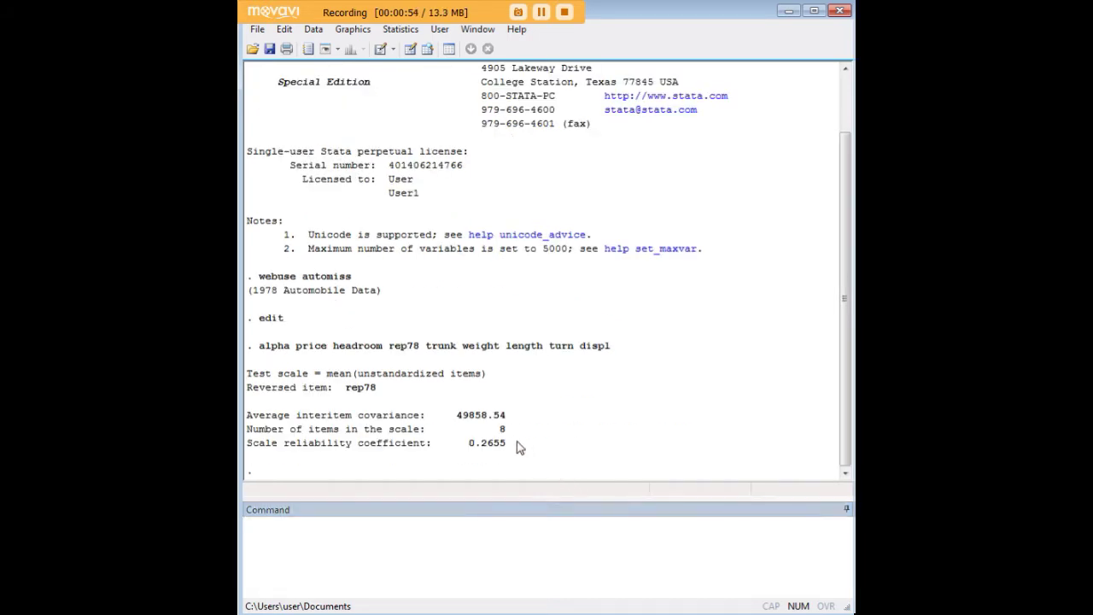
pyautogui.moveTo(517, 446); pyautogui.dragTo(248, 453)
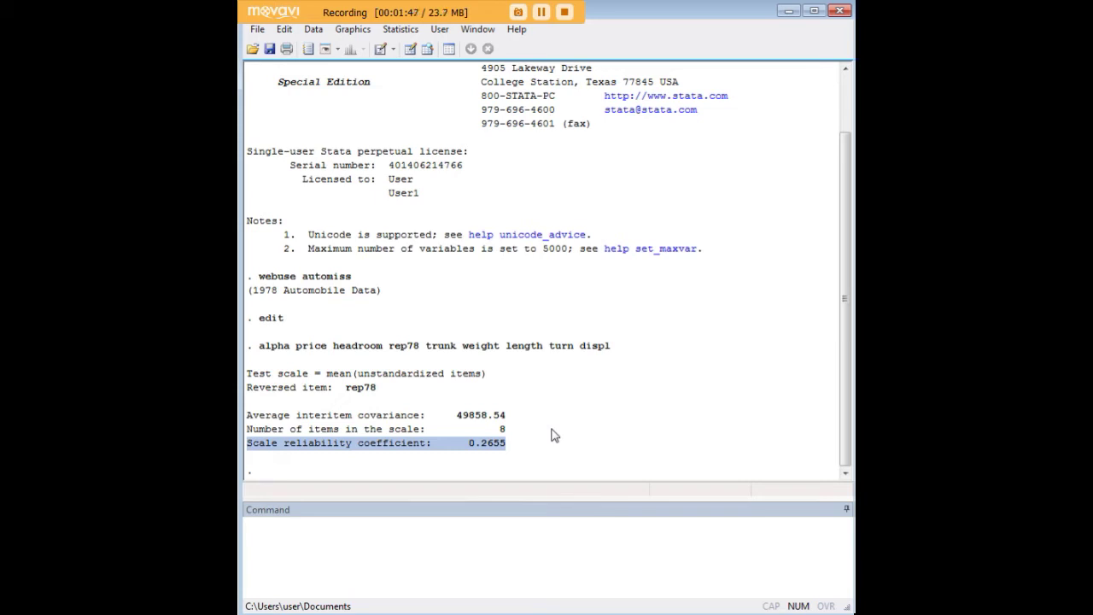
pyautogui.click(622, 352)
pyautogui.moveTo(622, 353); pyautogui.dragTo(301, 359)
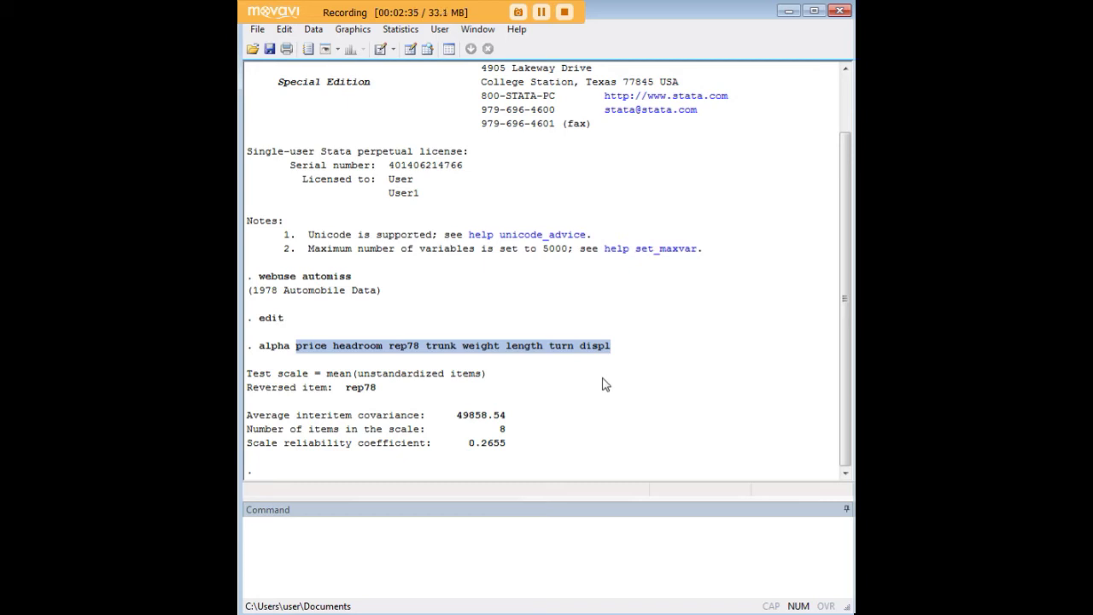
pyautogui.click(518, 432)
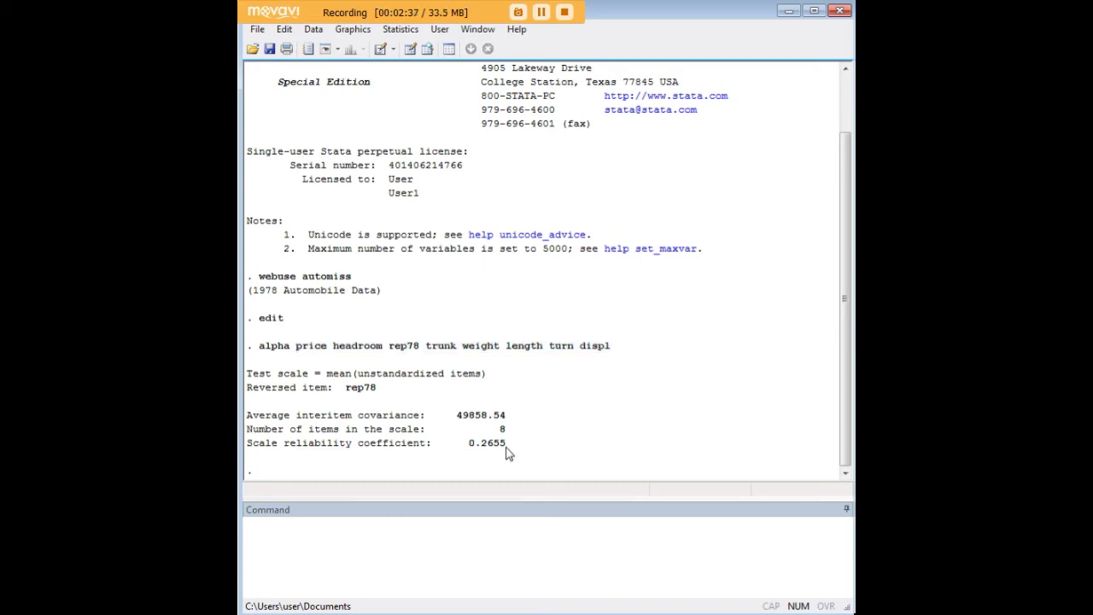
pyautogui.moveTo(506, 445); pyautogui.dragTo(470, 445)
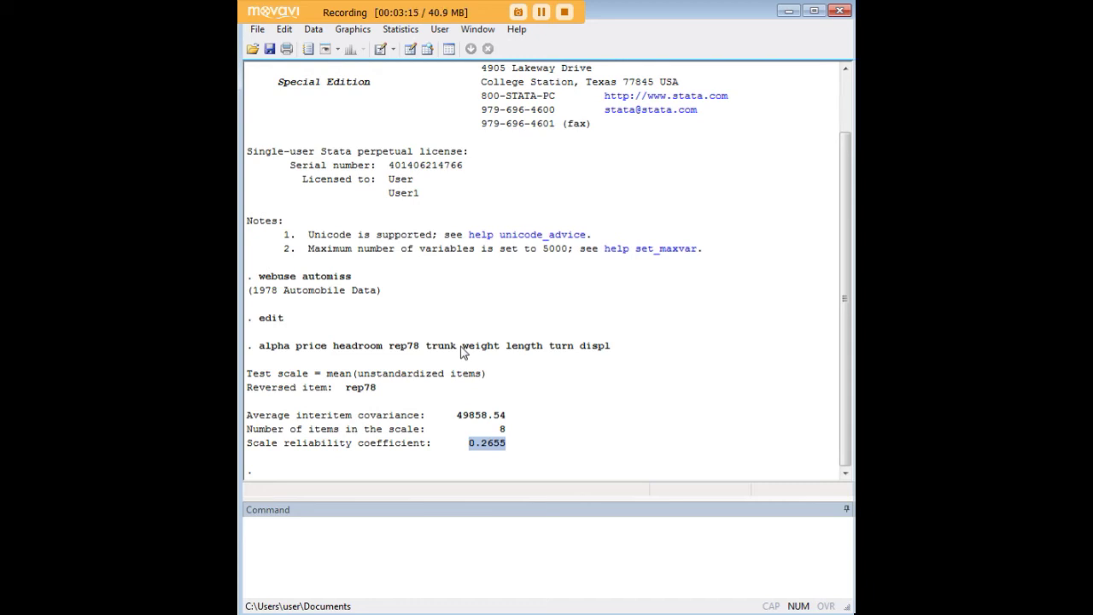
pyautogui.click(498, 352)
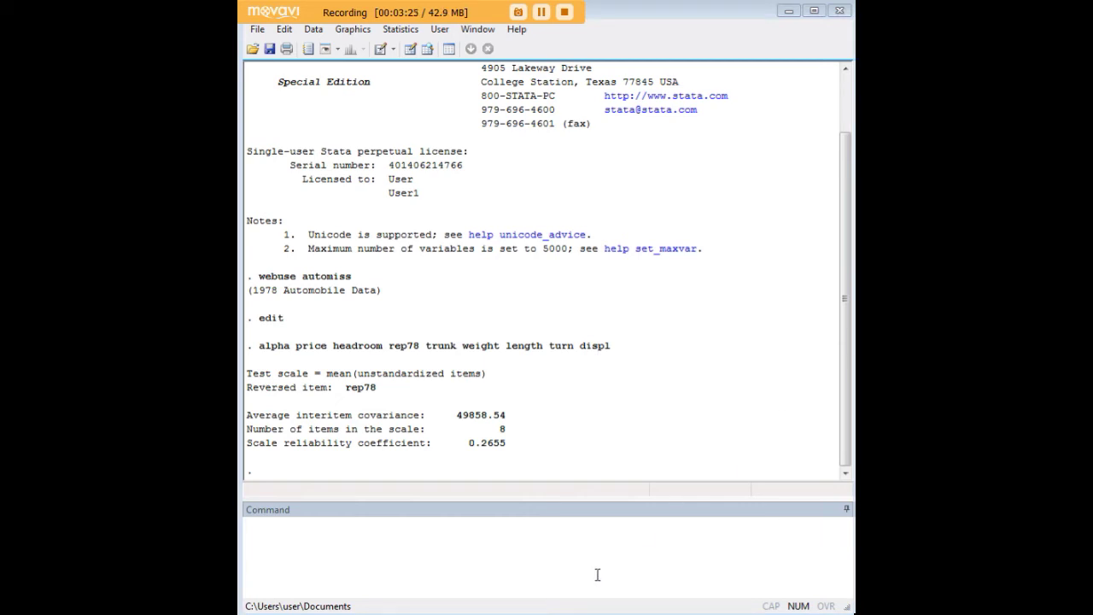
pyautogui.click(615, 528)
# Run the eight-variable alpha with 'std item detail' and review the 0.8984 test-scale alpha and correlation tables.
pyautogui.write('alpha price headroom rep78 trunk weight length turn displ, std item detail')
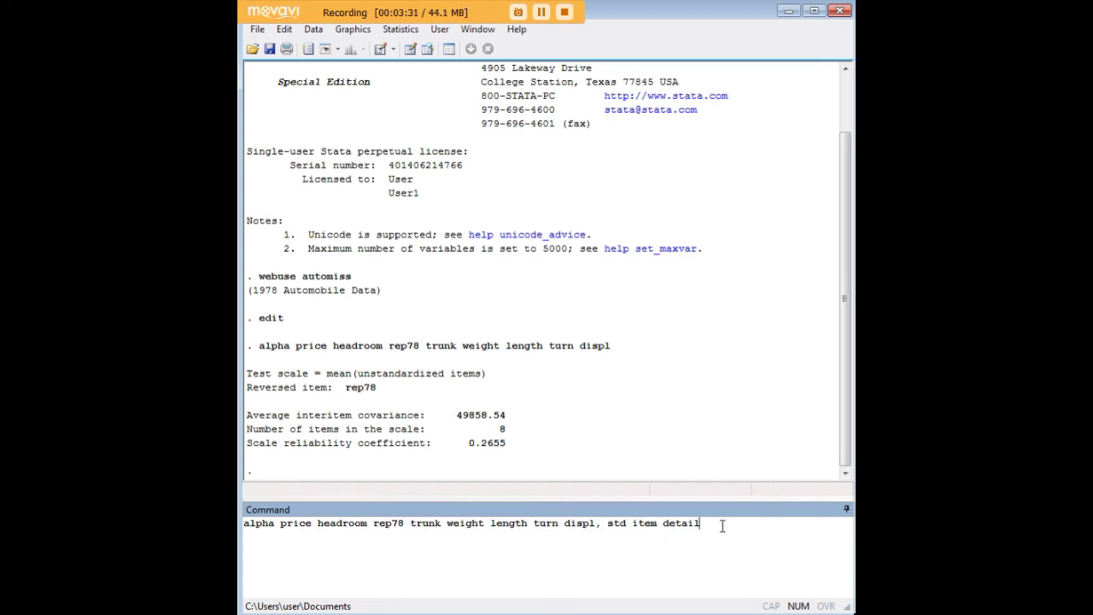
pyautogui.press('Return')
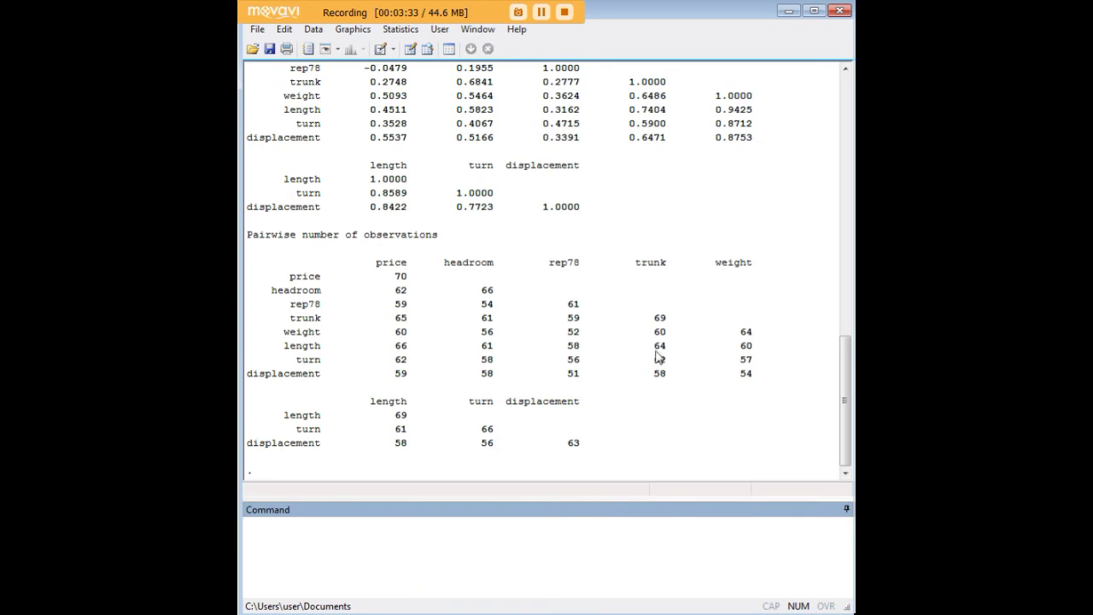
pyautogui.scroll(5, 643, 351)
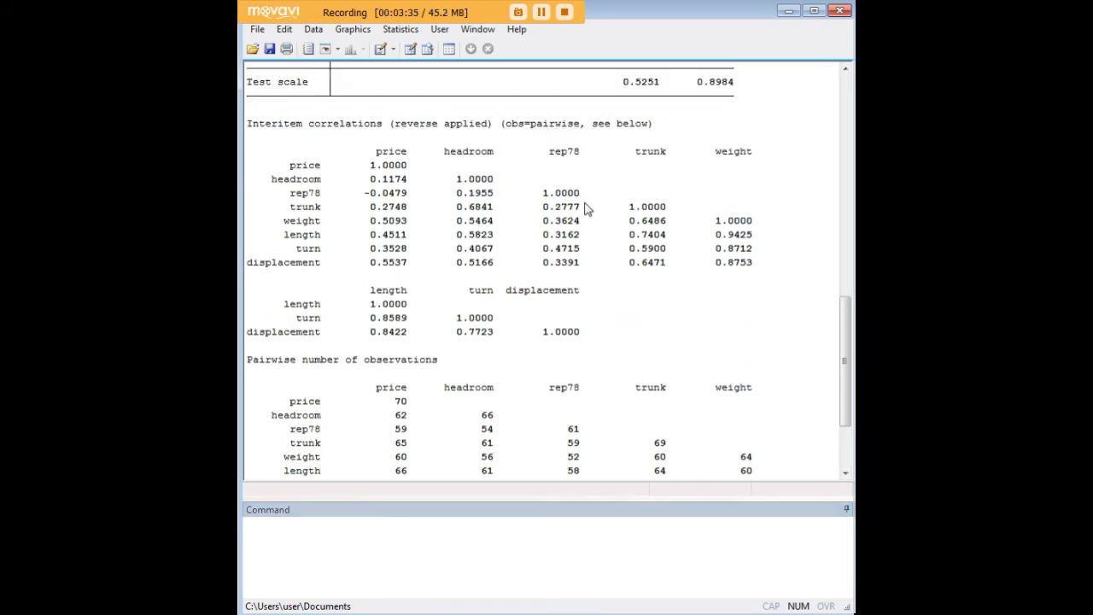
pyautogui.scroll(4, 596, 251)
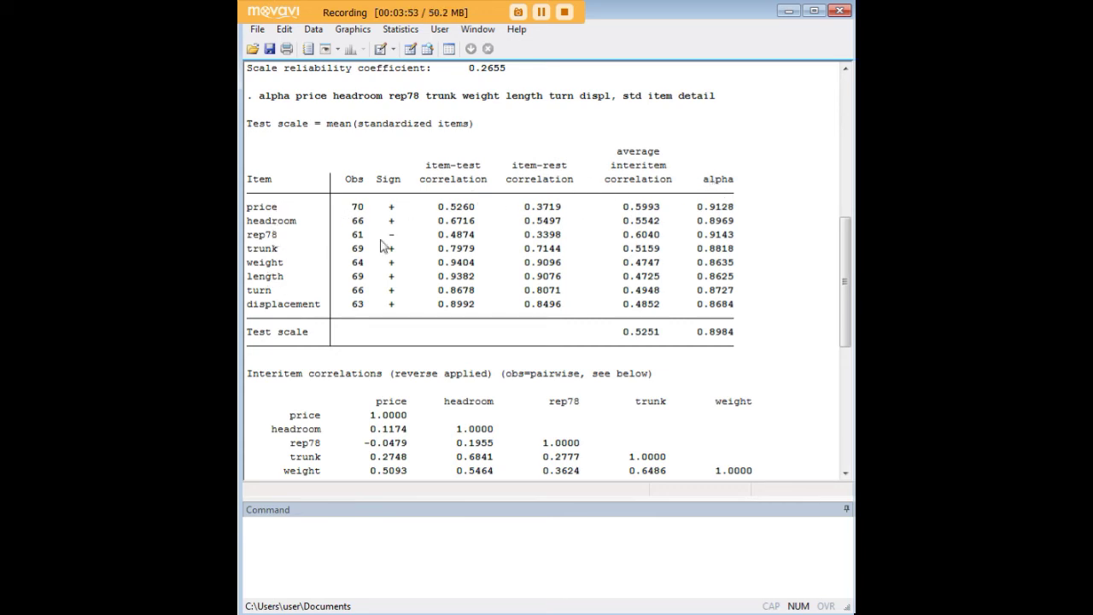
pyautogui.scroll(-5, 766, 329)
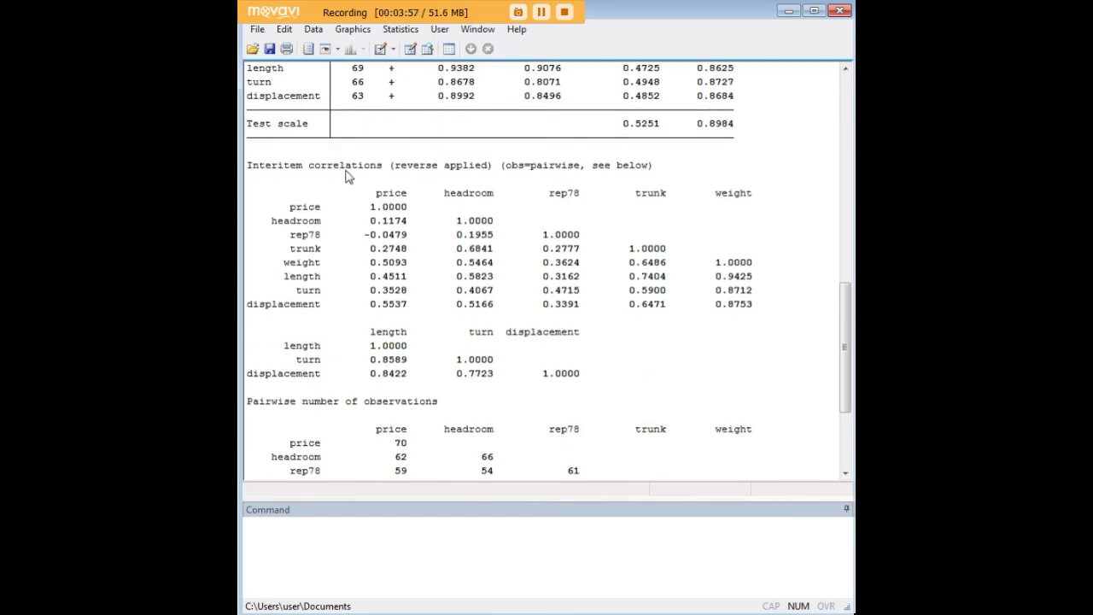
pyautogui.scroll(-4, 542, 304)
pyautogui.scroll(9, 545, 304)
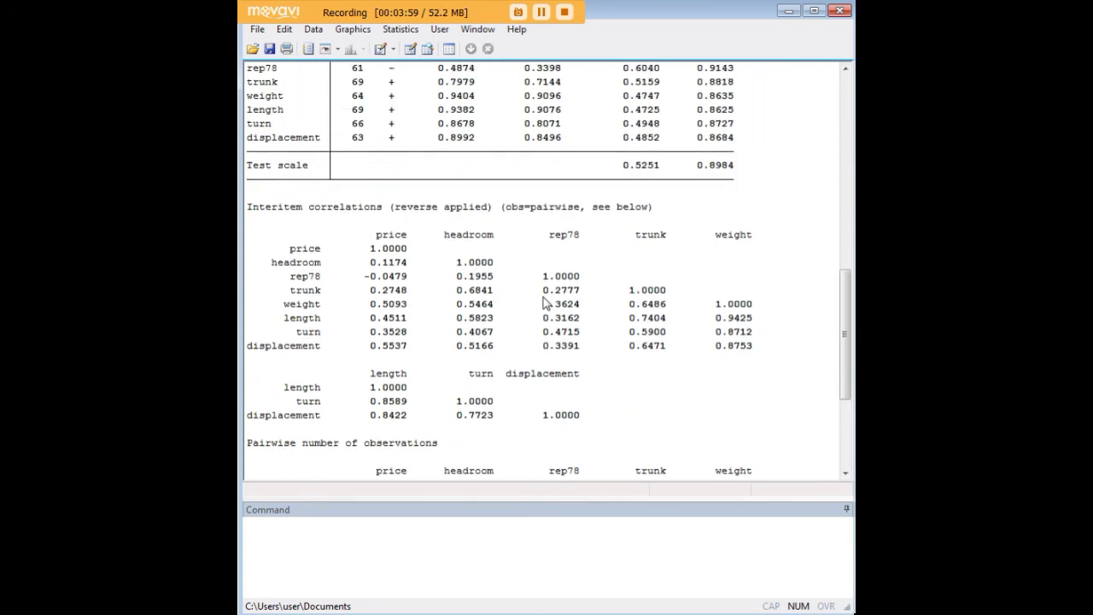
pyautogui.scroll(4, 547, 304)
pyautogui.scroll(1, 575, 278)
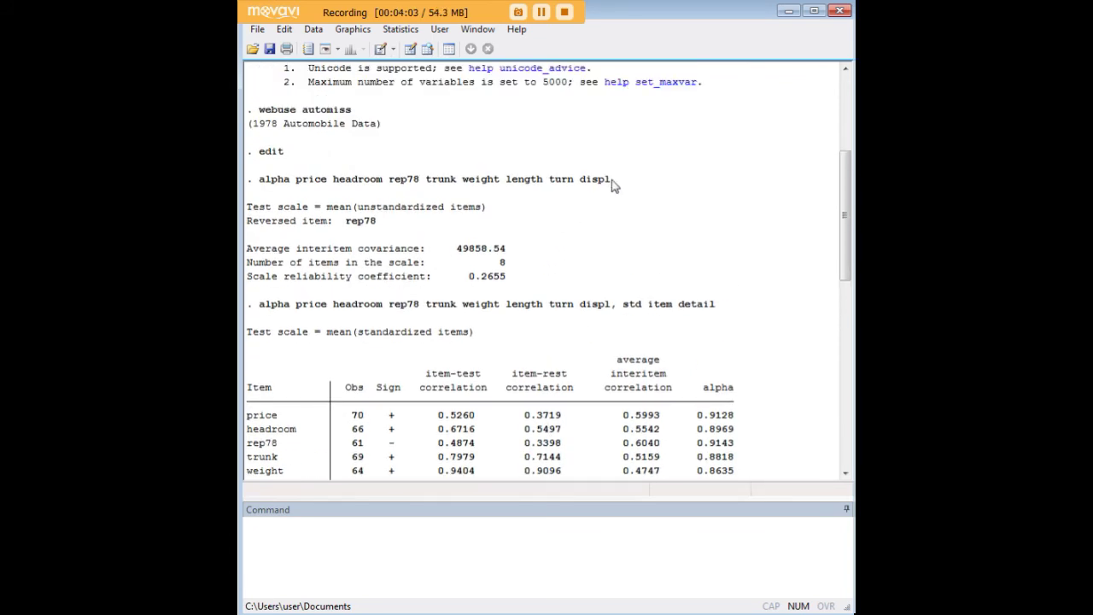
pyautogui.moveTo(611, 181); pyautogui.dragTo(262, 185)
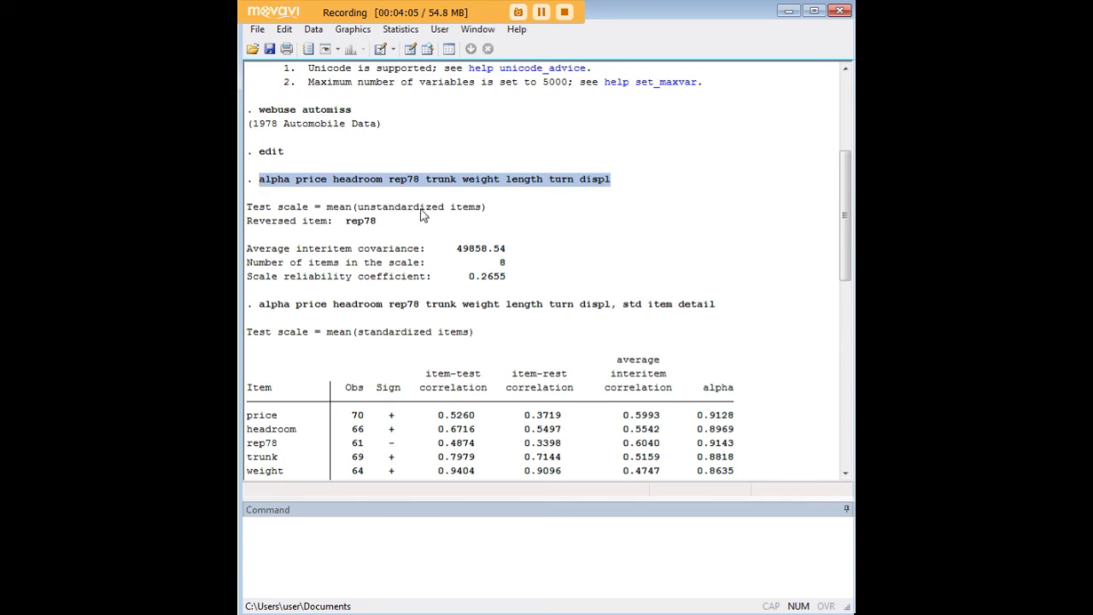
pyautogui.click(288, 188)
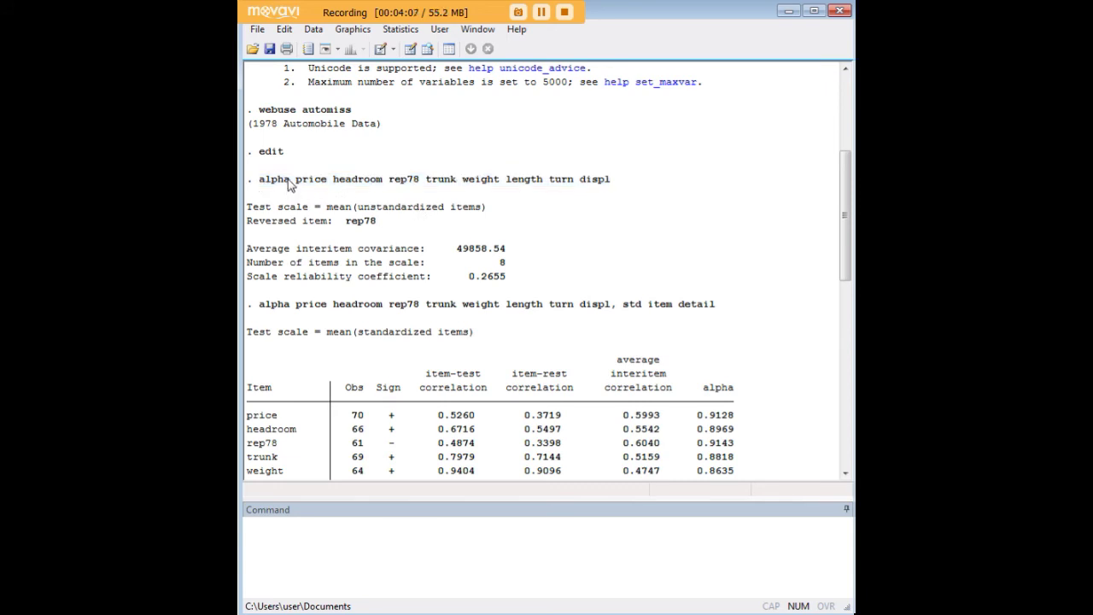
pyautogui.moveTo(300, 182); pyautogui.dragTo(606, 185)
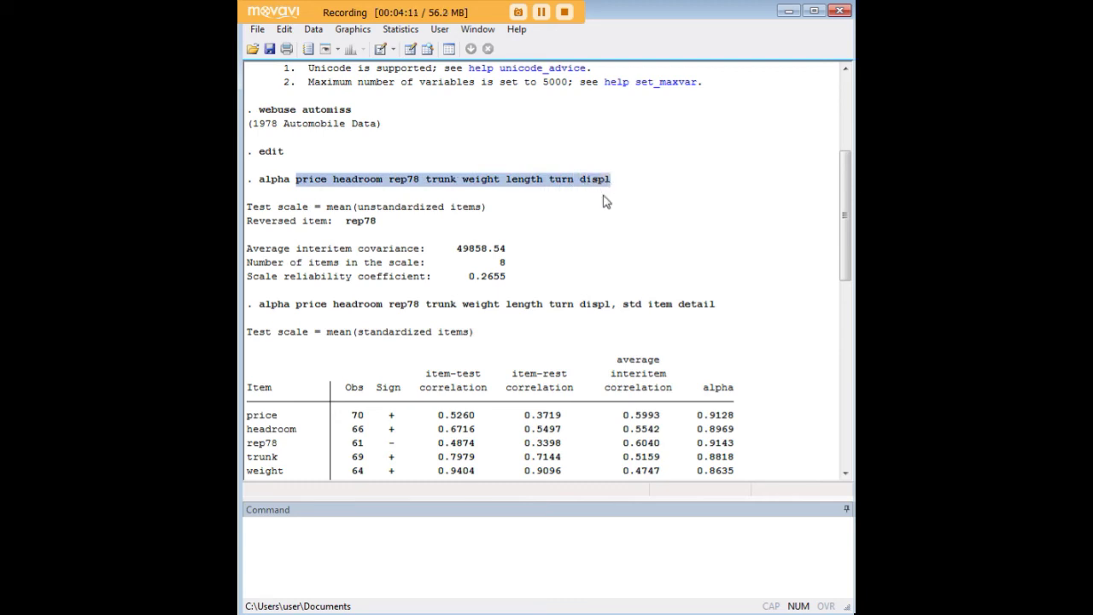
pyautogui.moveTo(506, 280); pyautogui.dragTo(472, 286)
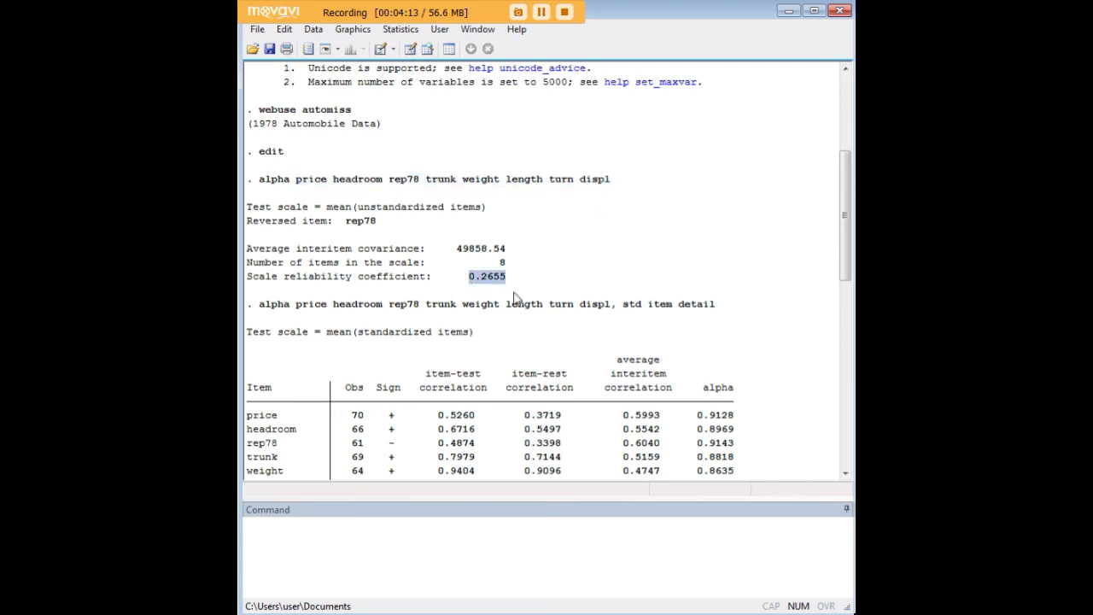